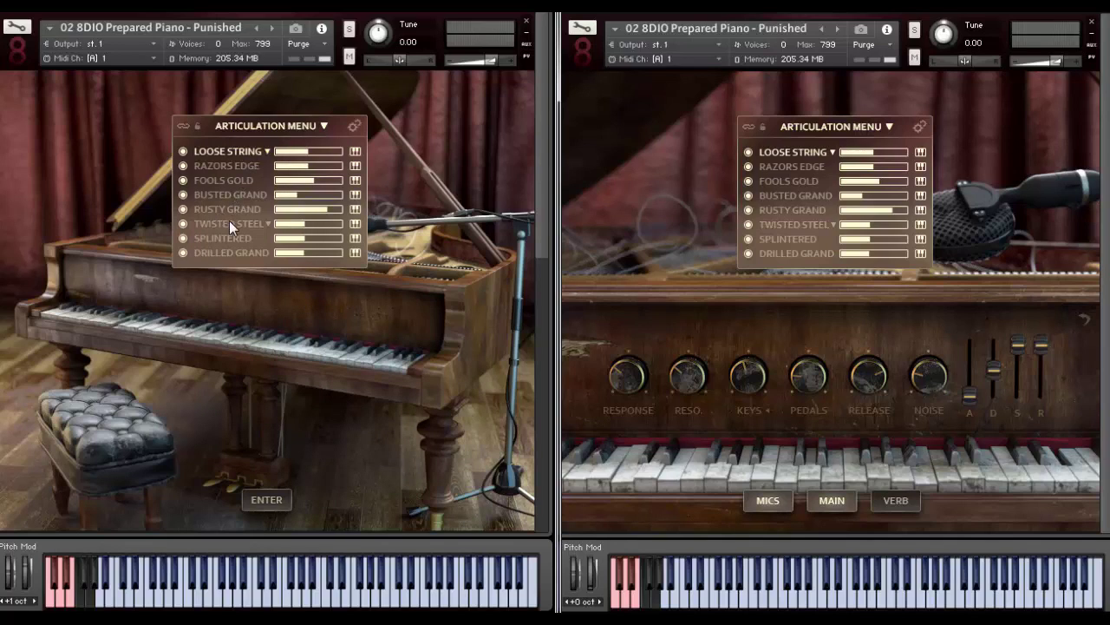
# Step: Collapse the left Punished instance's articulation list
pyautogui.click(326, 125)
# Step: Bring up the left instance's MAIN performance page, then its six-position microphone mixer
pyautogui.click(266, 500)
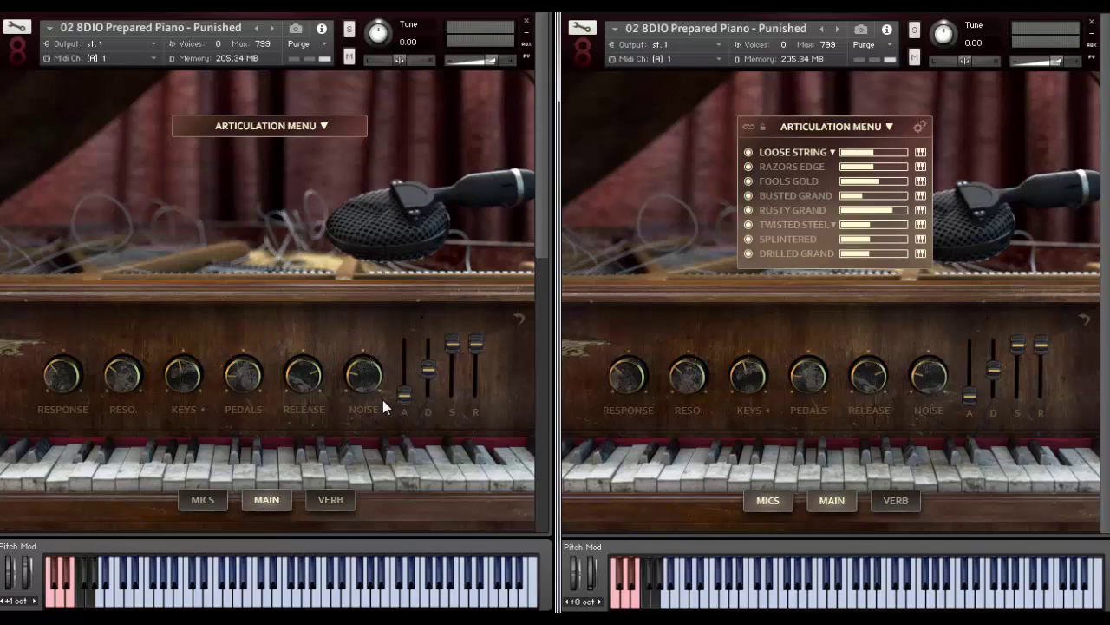
pyautogui.click(207, 503)
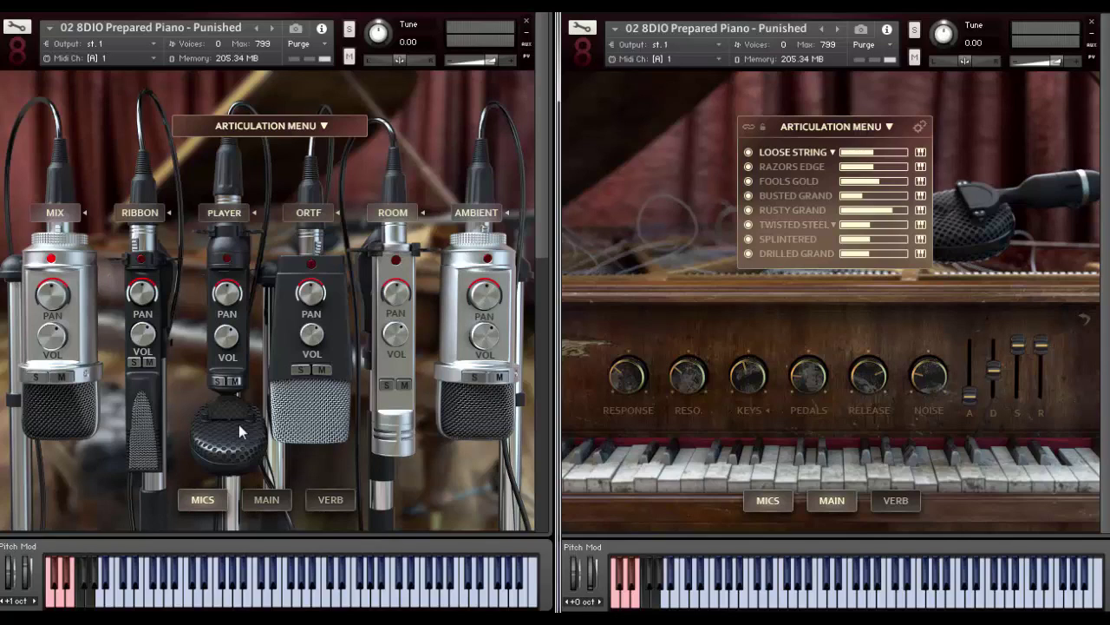
# Step: Switch on the 8CASTI reverb pedal, then return to the microphone mixer
pyautogui.click(332, 504)
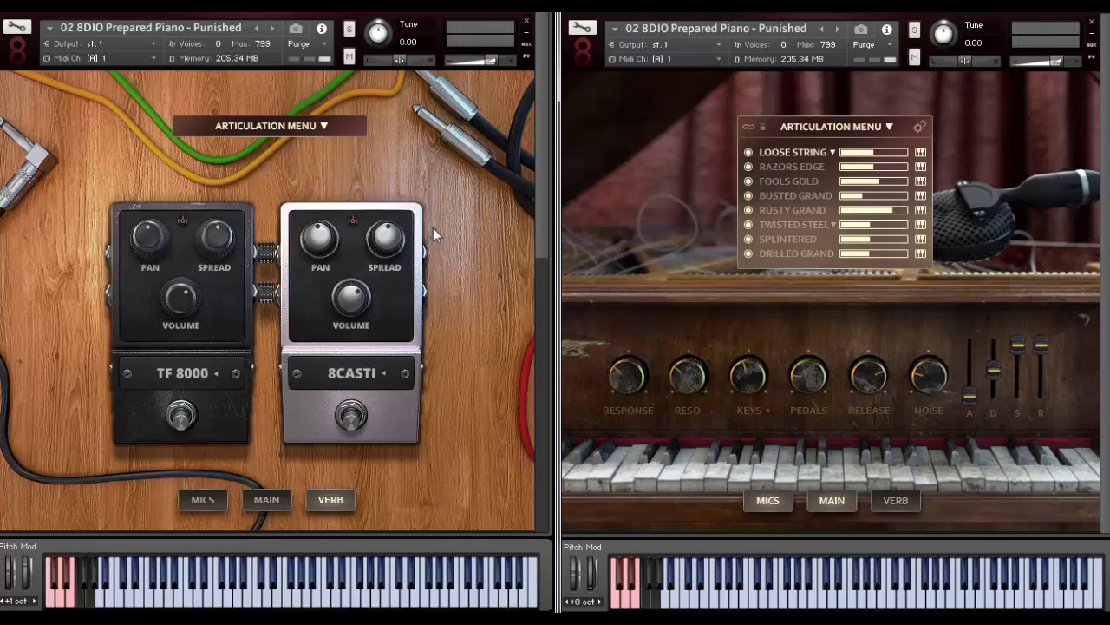
pyautogui.click(355, 420)
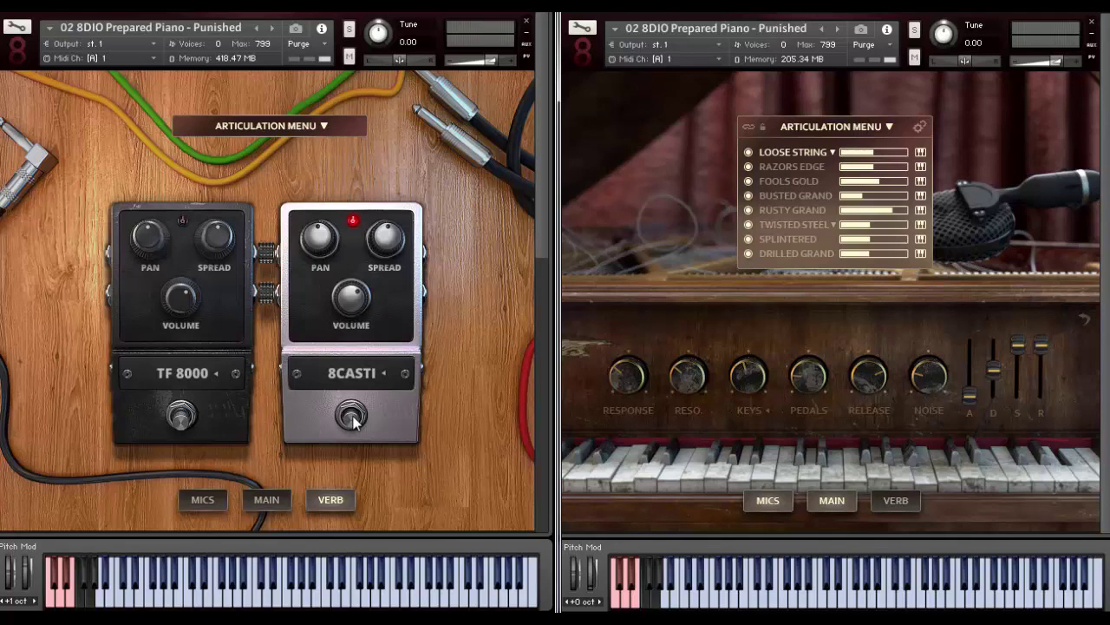
pyautogui.click(209, 500)
# Step: Load the Ribbon, Player, ORTF, Room and Ambient mic positions, then solo Ribbon
pyautogui.click(140, 260)
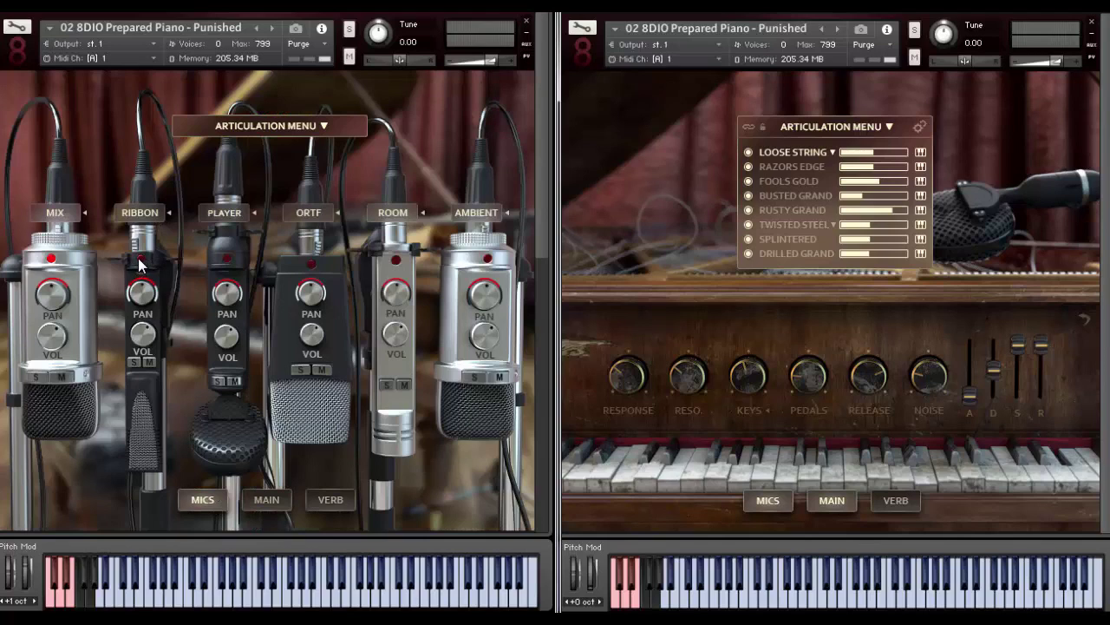
pyautogui.click(228, 259)
pyautogui.click(313, 263)
pyautogui.click(395, 260)
pyautogui.click(485, 257)
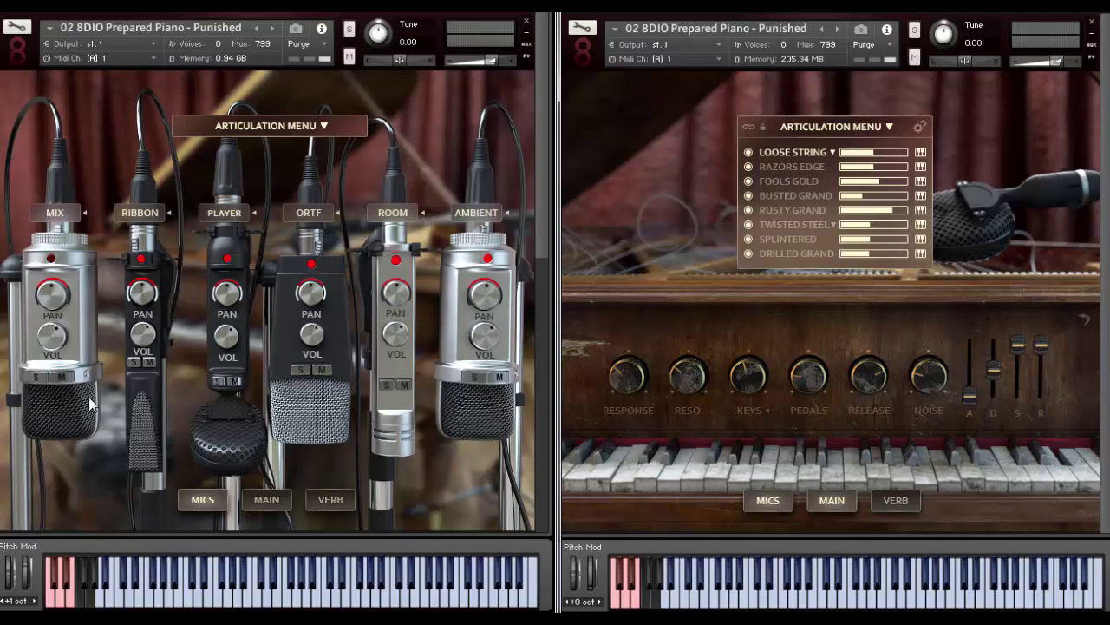
pyautogui.click(133, 362)
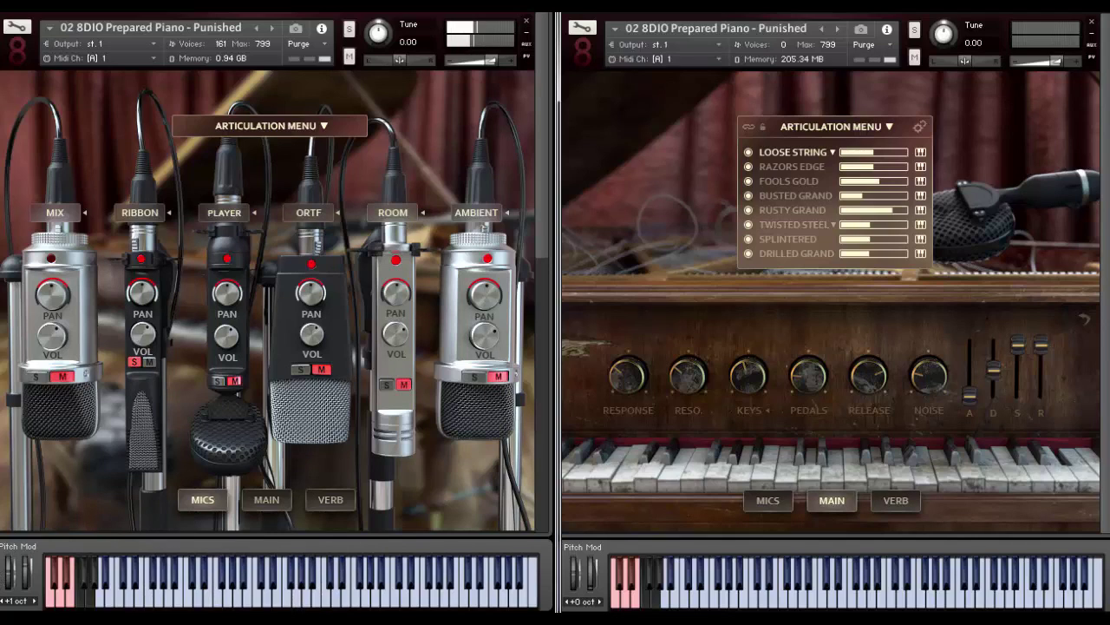
# Step: Solo Player, ORTF, Room, Ambient and Ribbon in turn, then revert to Mix only
pyautogui.click(218, 380)
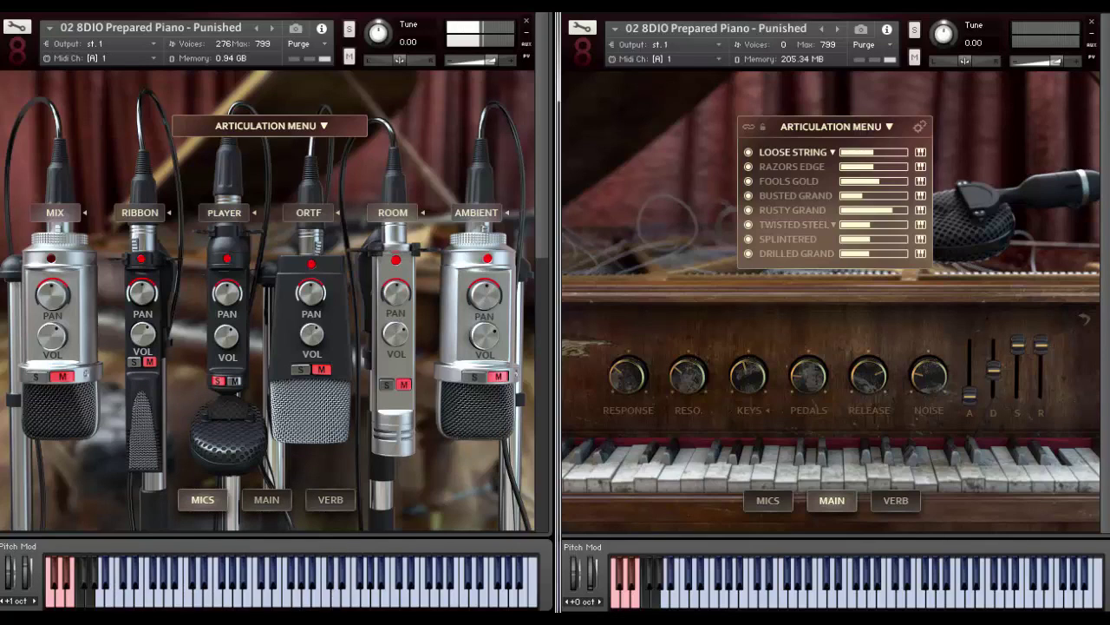
pyautogui.click(302, 372)
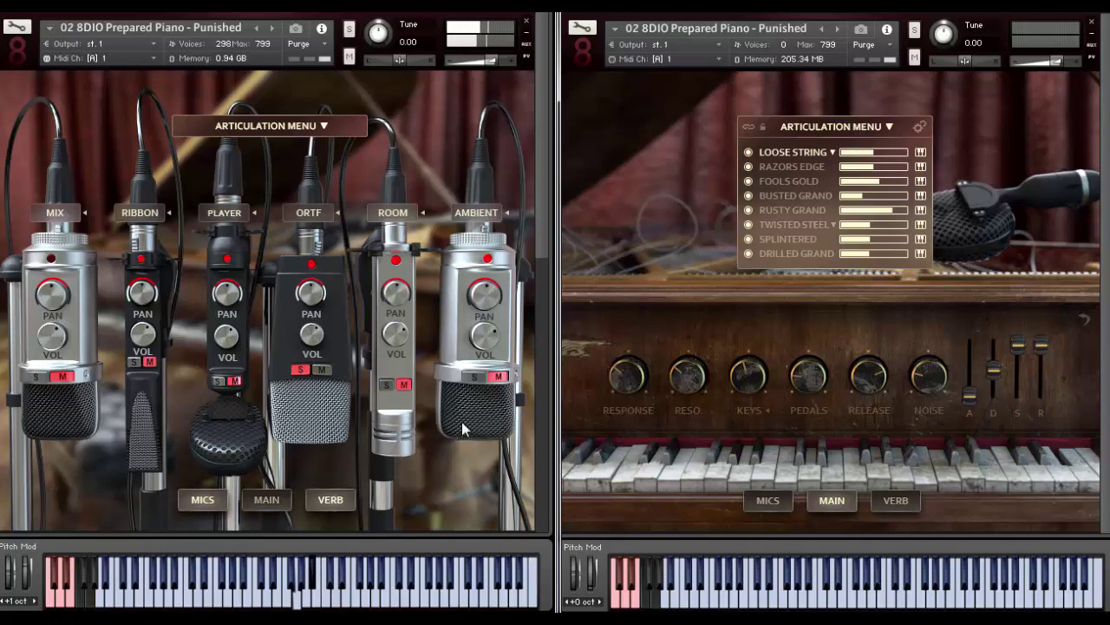
pyautogui.click(386, 385)
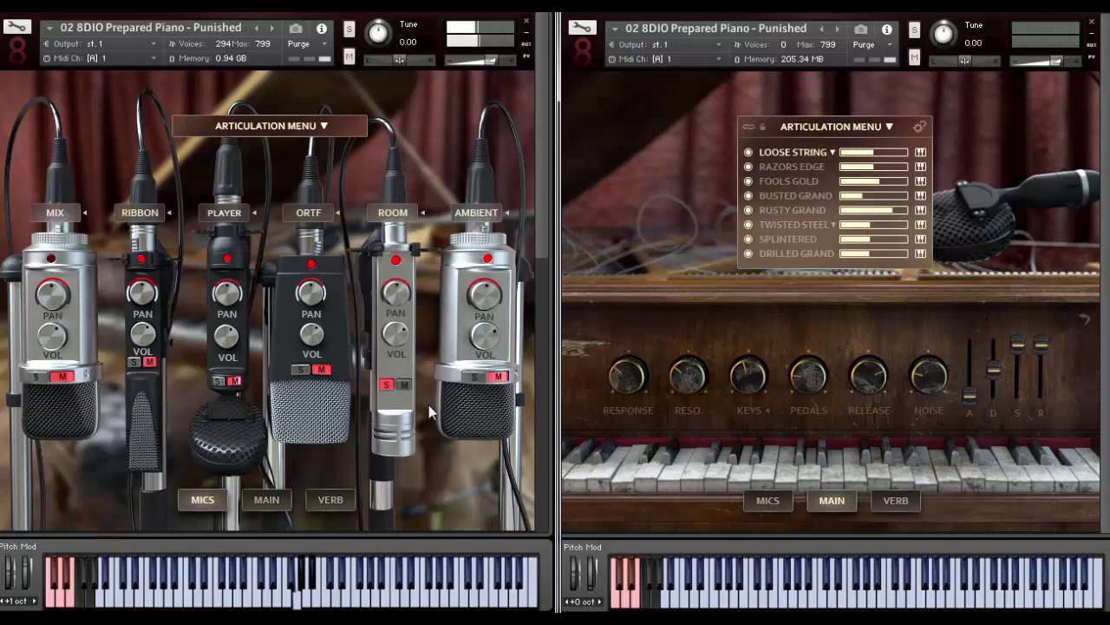
pyautogui.click(473, 376)
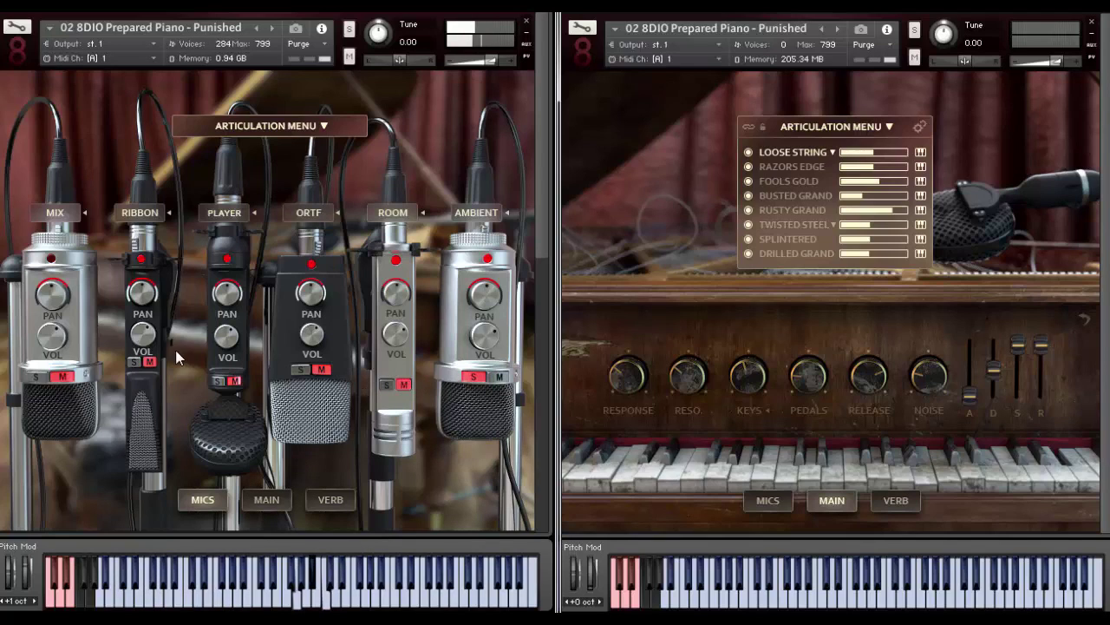
pyautogui.click(134, 363)
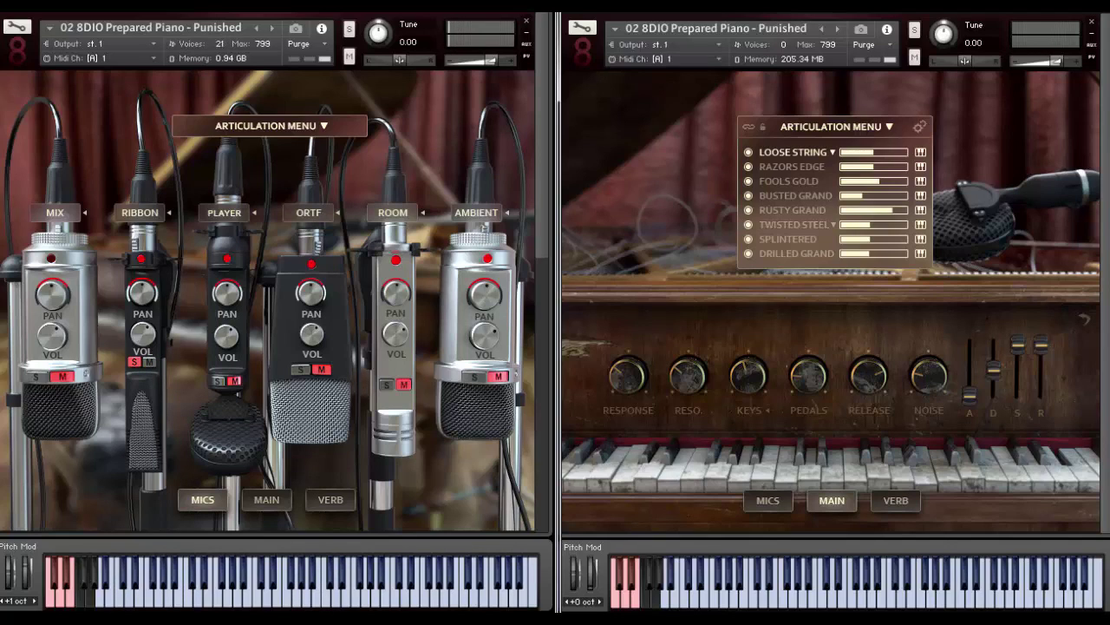
pyautogui.click(51, 259)
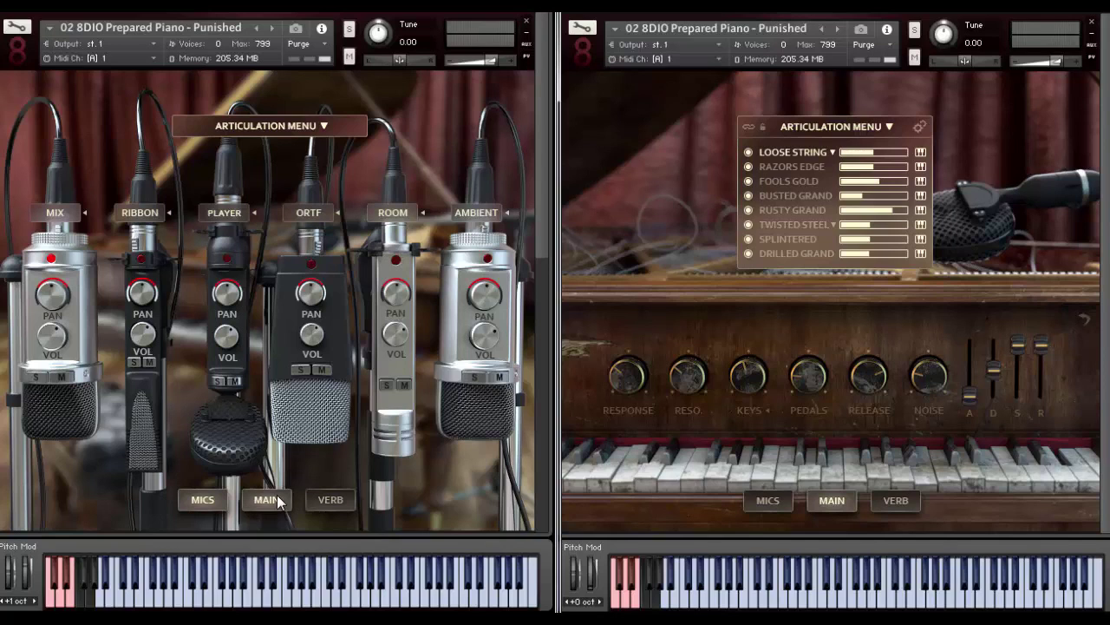
# Step: Audition TF 8000 then 8CASTI reverbs, turn 8CASTI off, and return to MAIN
pyautogui.click(338, 504)
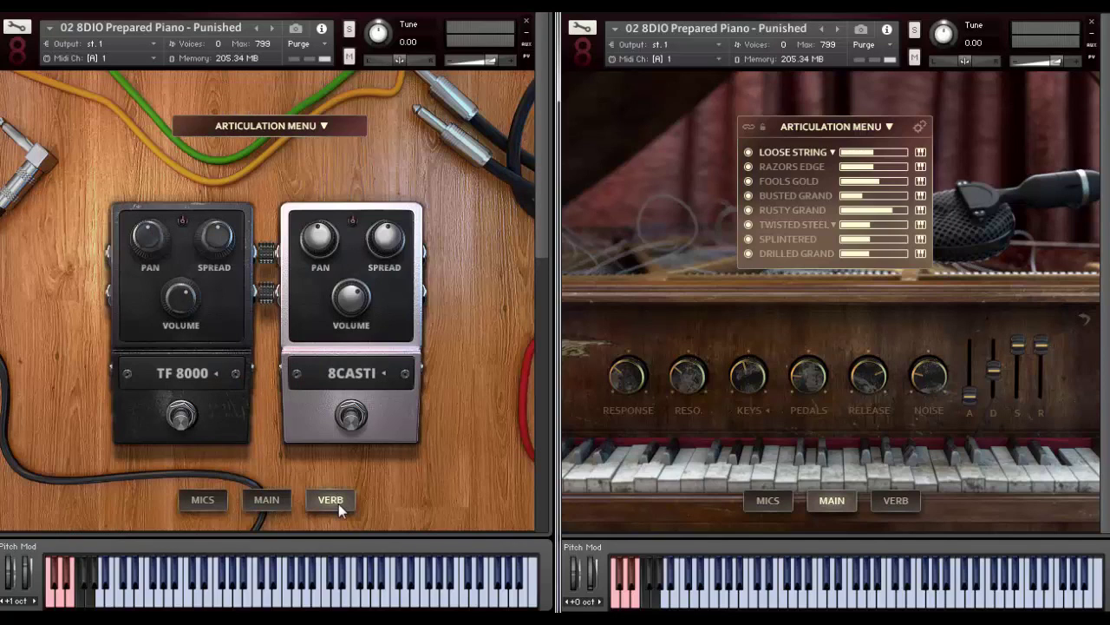
pyautogui.click(186, 418)
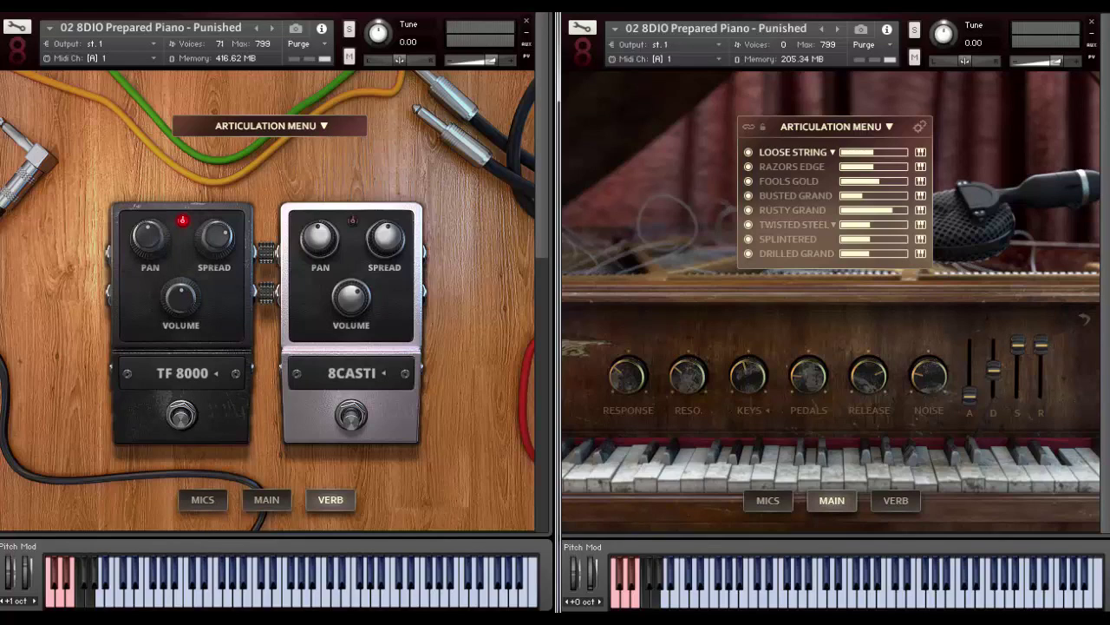
pyautogui.click(351, 415)
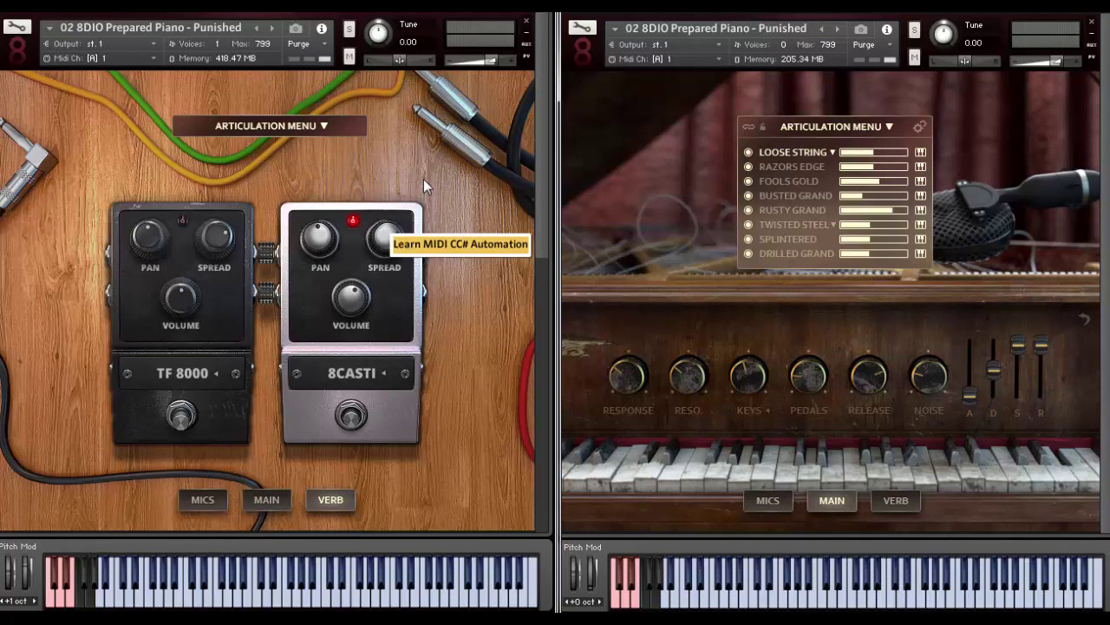
pyautogui.click(351, 414)
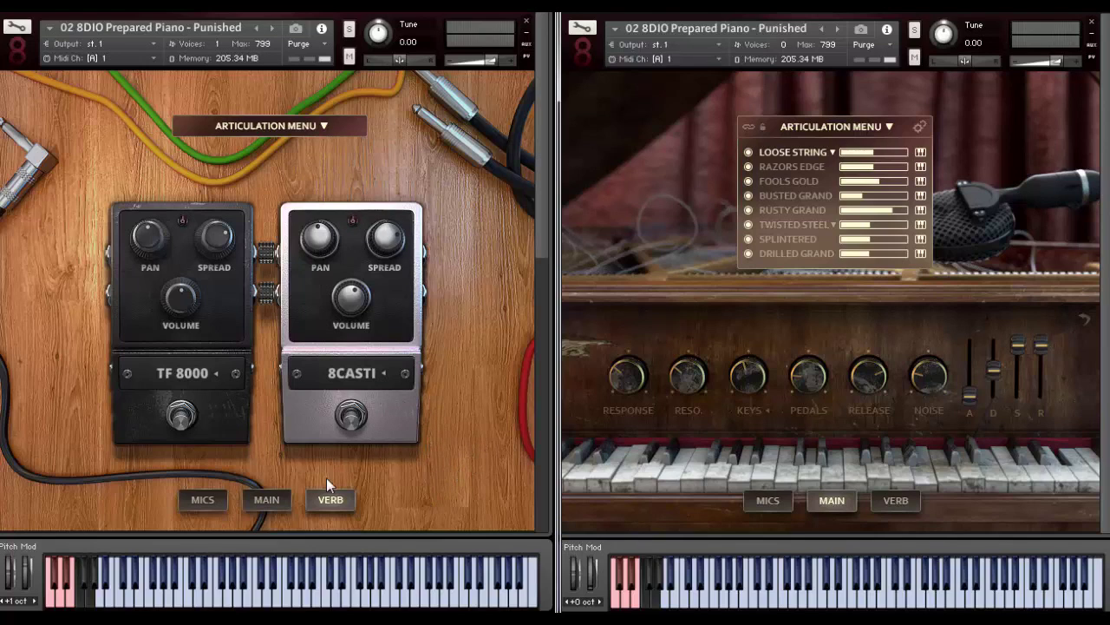
pyautogui.click(258, 505)
# Step: Open the left instance's MAIN page and expand its Articulation Menu with level sliders
pyautogui.click(265, 505)
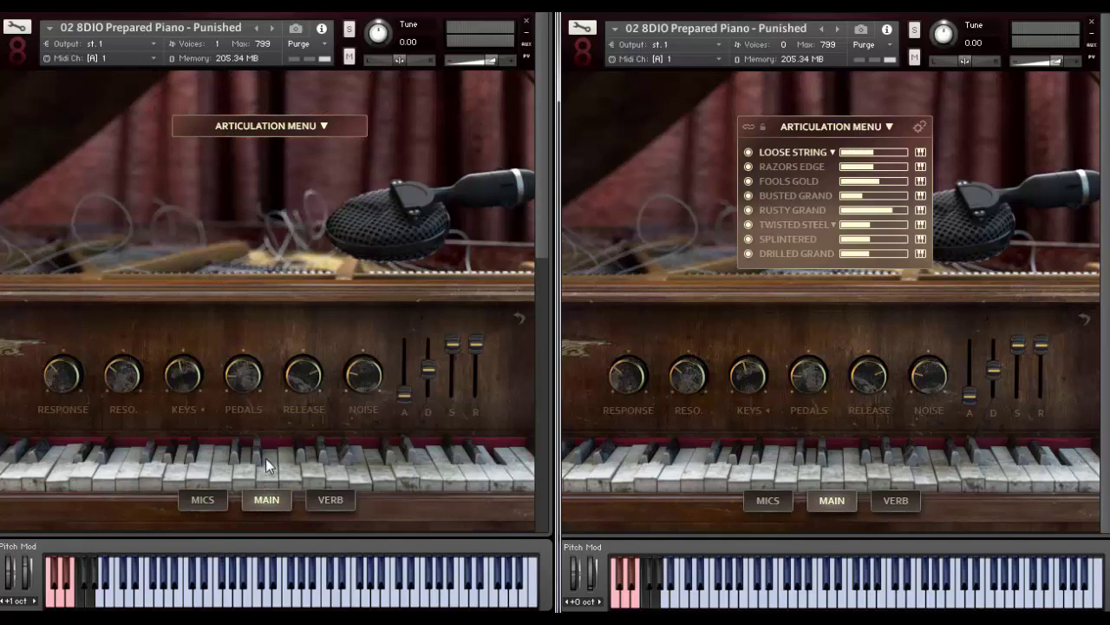
pyautogui.click(322, 121)
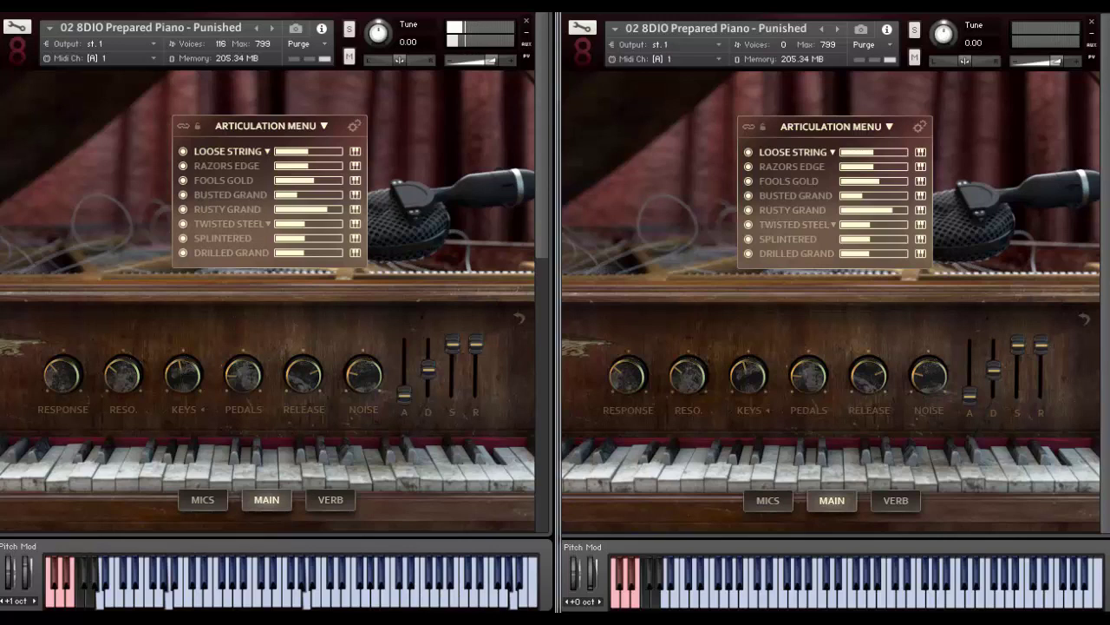
# Step: Set the left keyboard to +0 oct and toggle Razors Edge off and back on
pyautogui.click(4, 600)
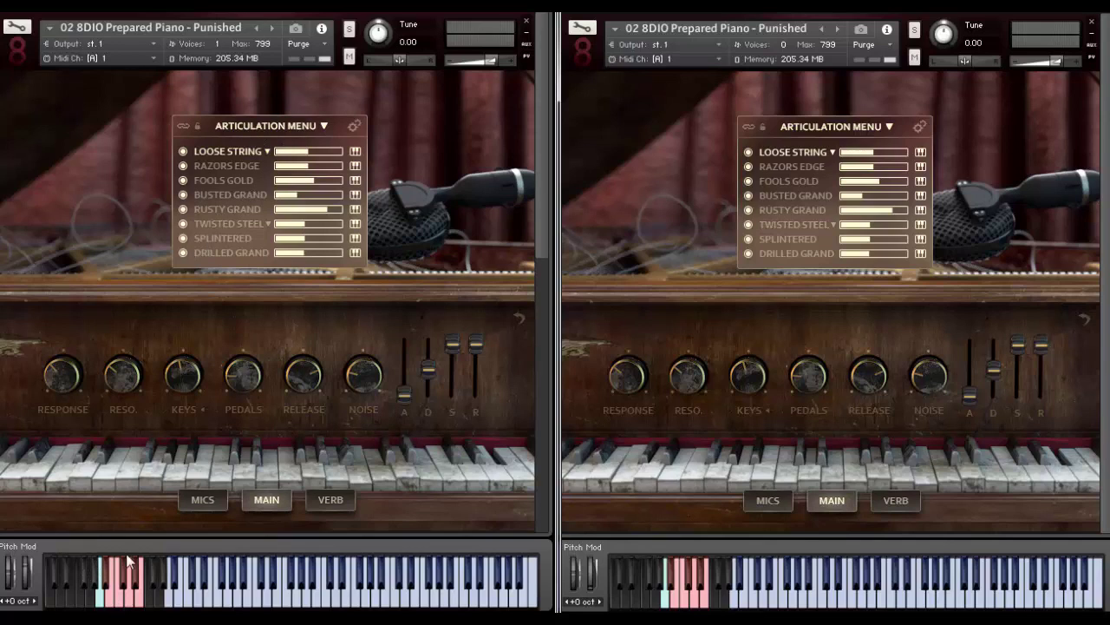
pyautogui.click(184, 165)
pyautogui.click(184, 164)
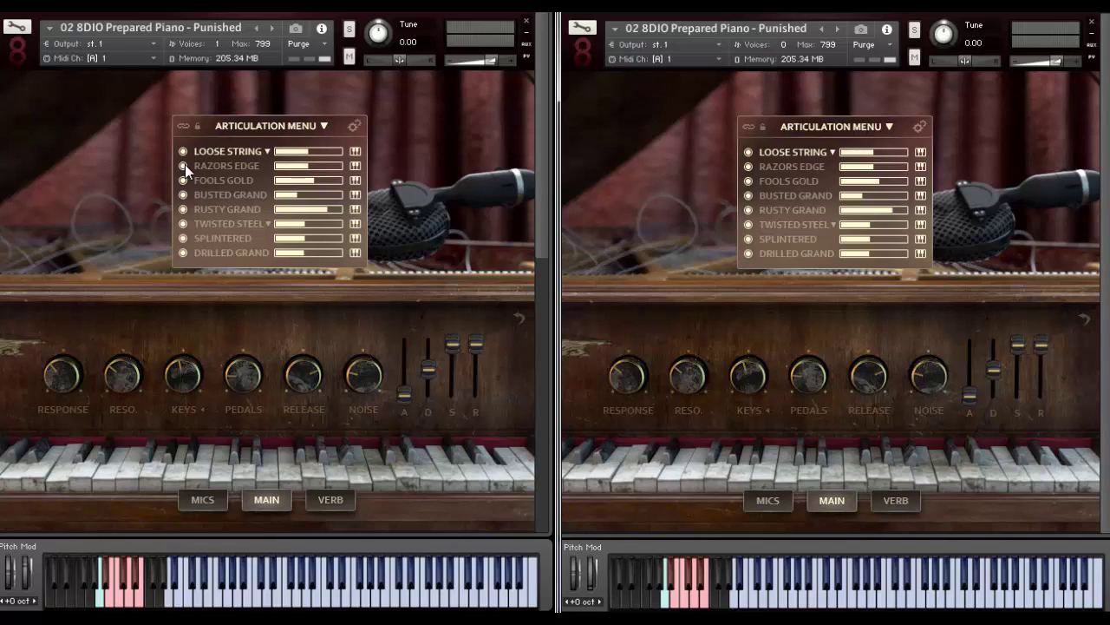
# Step: Inspect Loose String's KEY, CC and RANGE trigger options, closing the popup unchanged
pyautogui.click(355, 152)
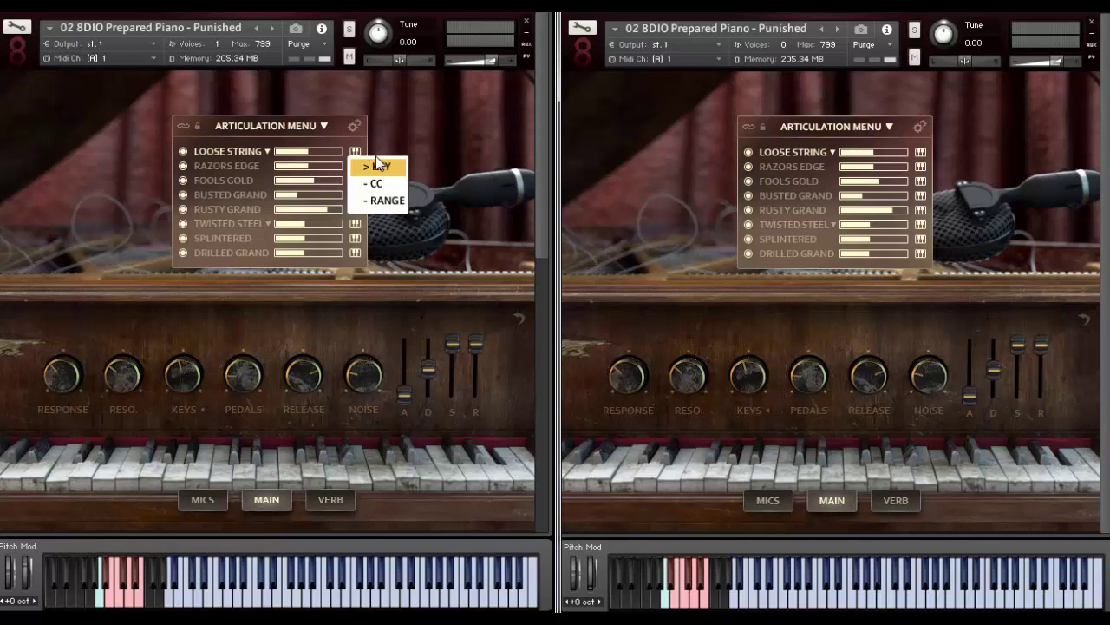
pyautogui.click(377, 183)
pyautogui.click(392, 166)
pyautogui.click(390, 201)
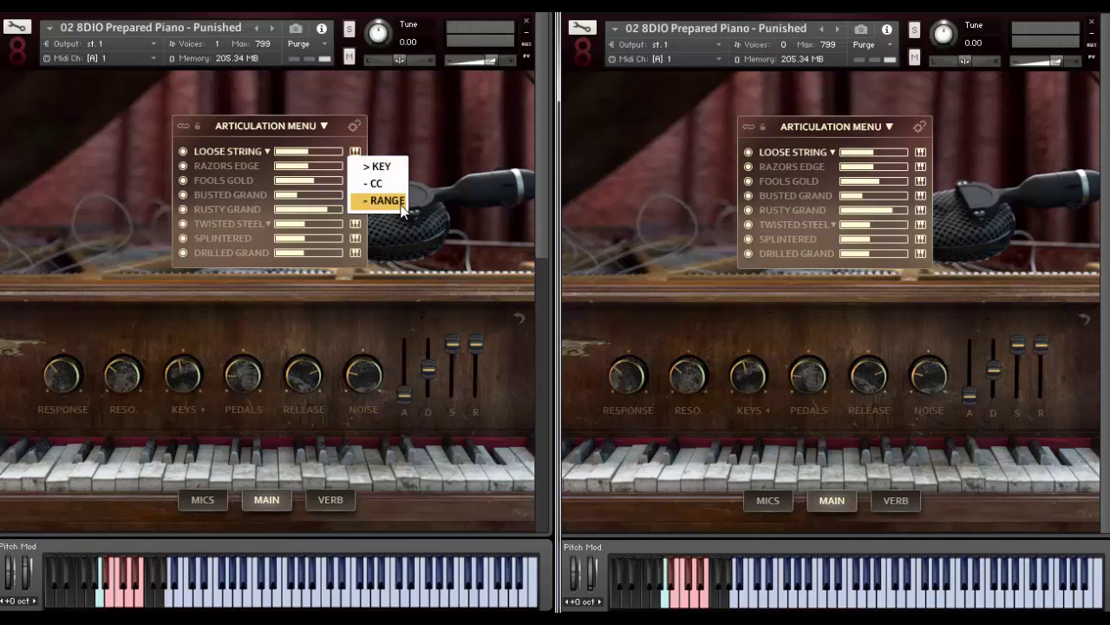
pyautogui.click(432, 147)
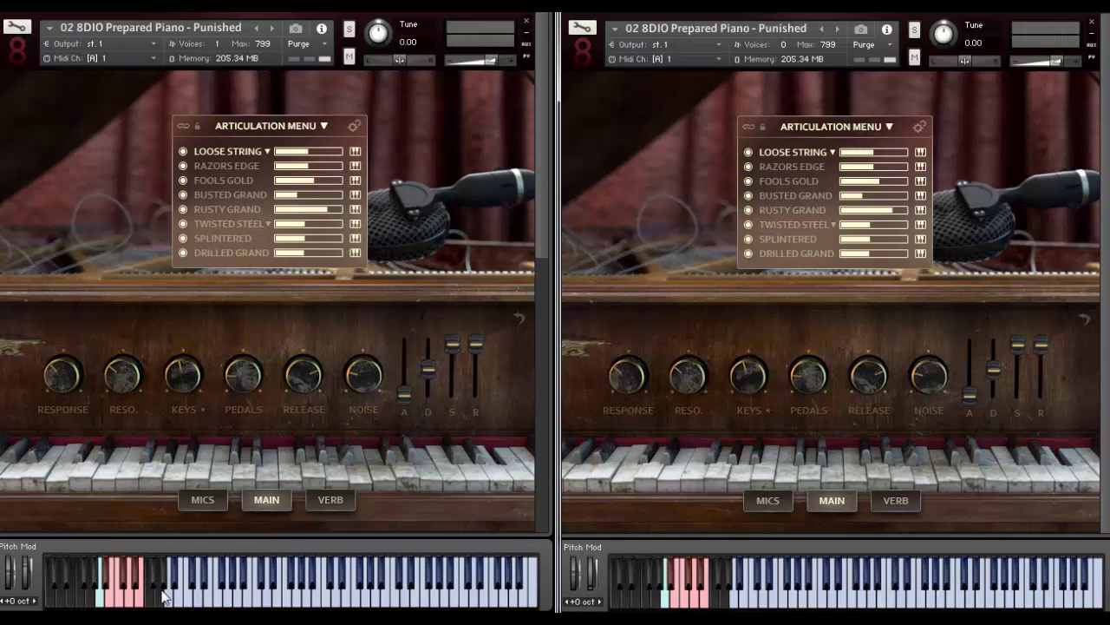
pyautogui.click(203, 499)
# Step: Make Razors Edge the only active articulation on the left instance
pyautogui.click(235, 166)
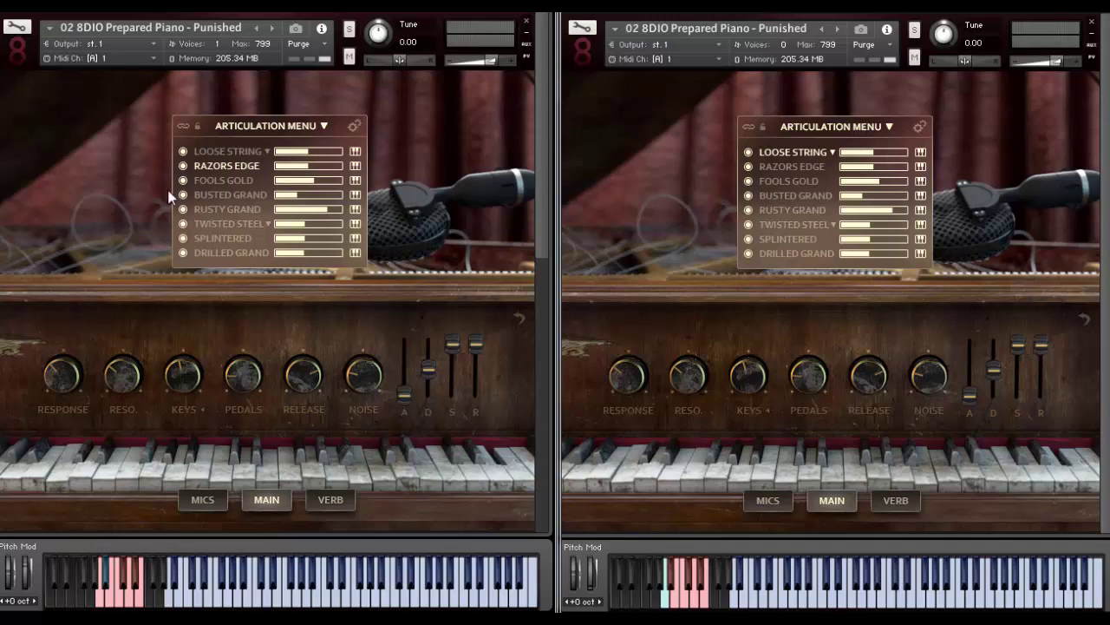
# Step: Make Fools Gold the active articulation on the left instance
pyautogui.click(230, 179)
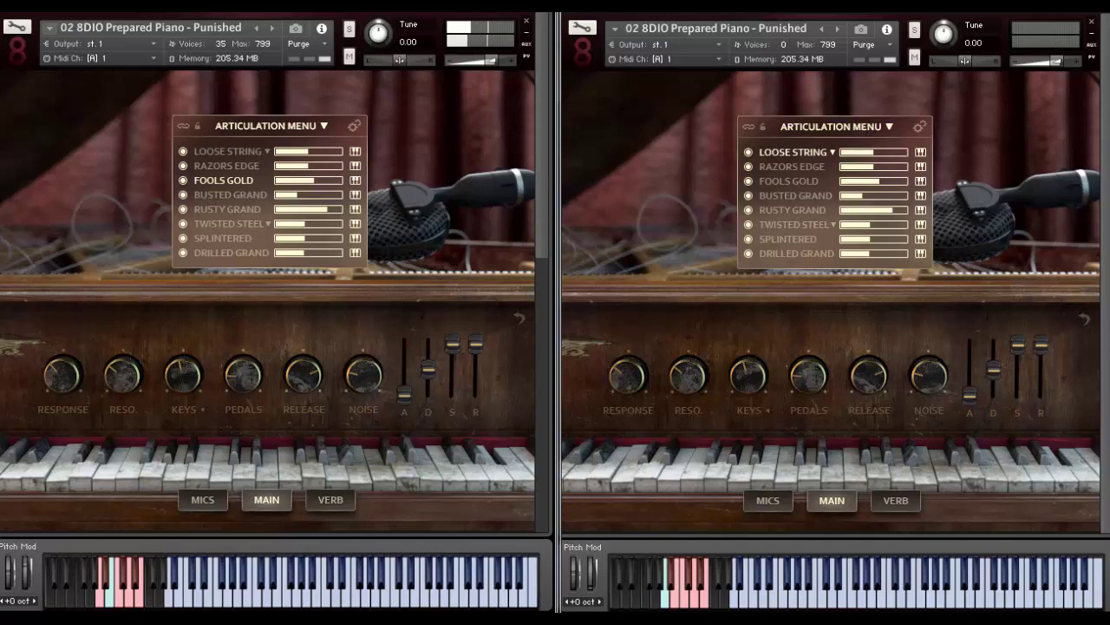
# Step: Make Busted Grand the active articulation on the left Punished instance
pyautogui.click(209, 195)
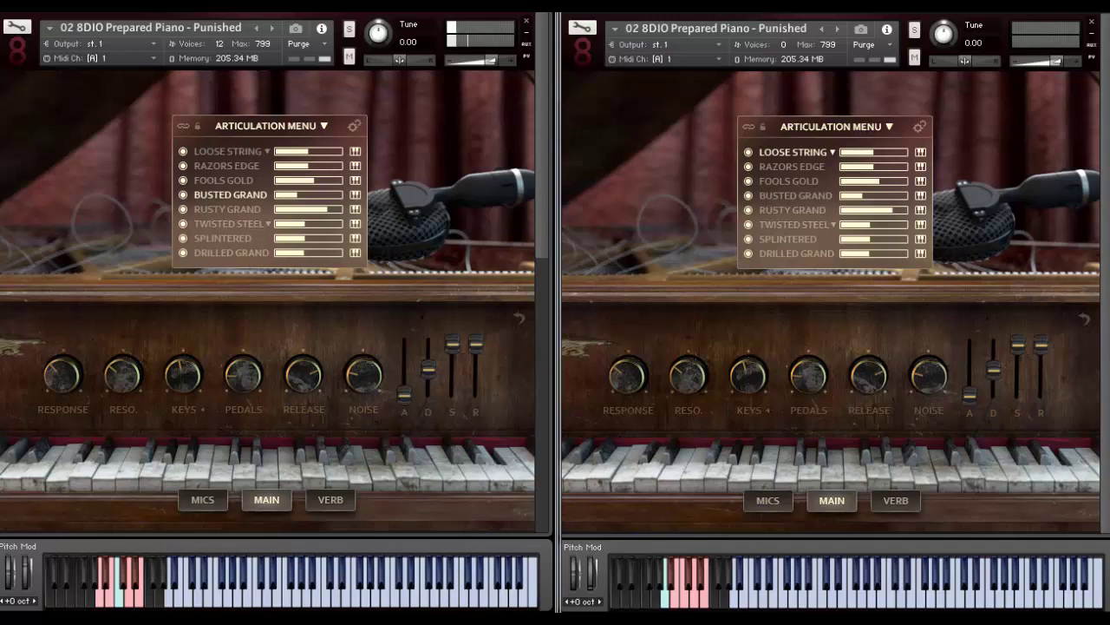
# Step: Make Rusty Grand the active articulation on the left Punished instance
pyautogui.click(219, 209)
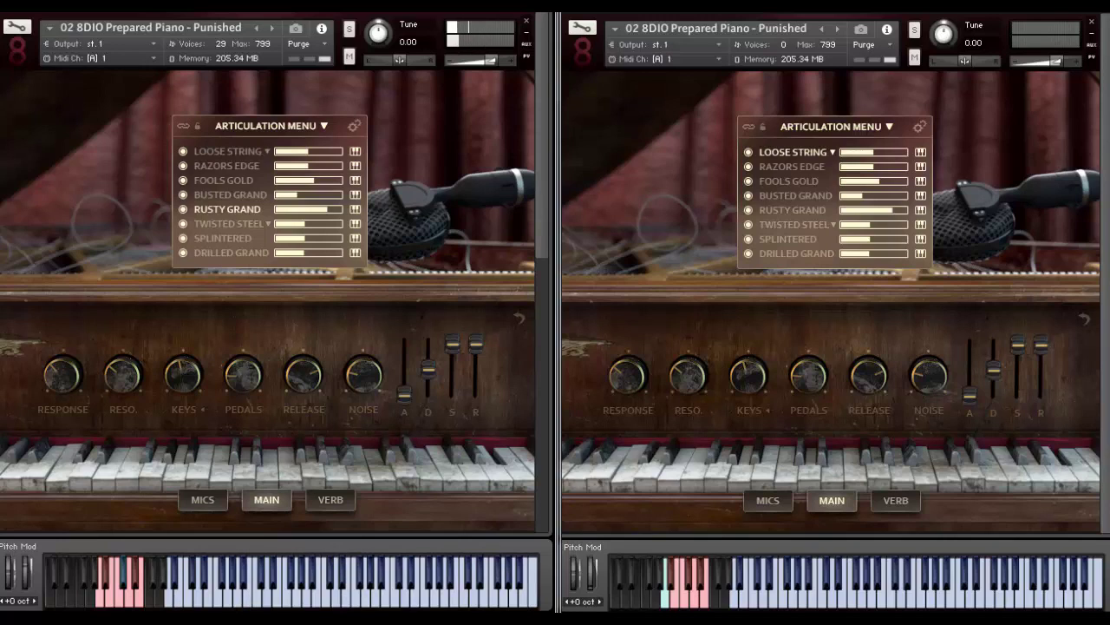
# Step: Make Twisted Steel the active articulation on the left instance
pyautogui.click(236, 225)
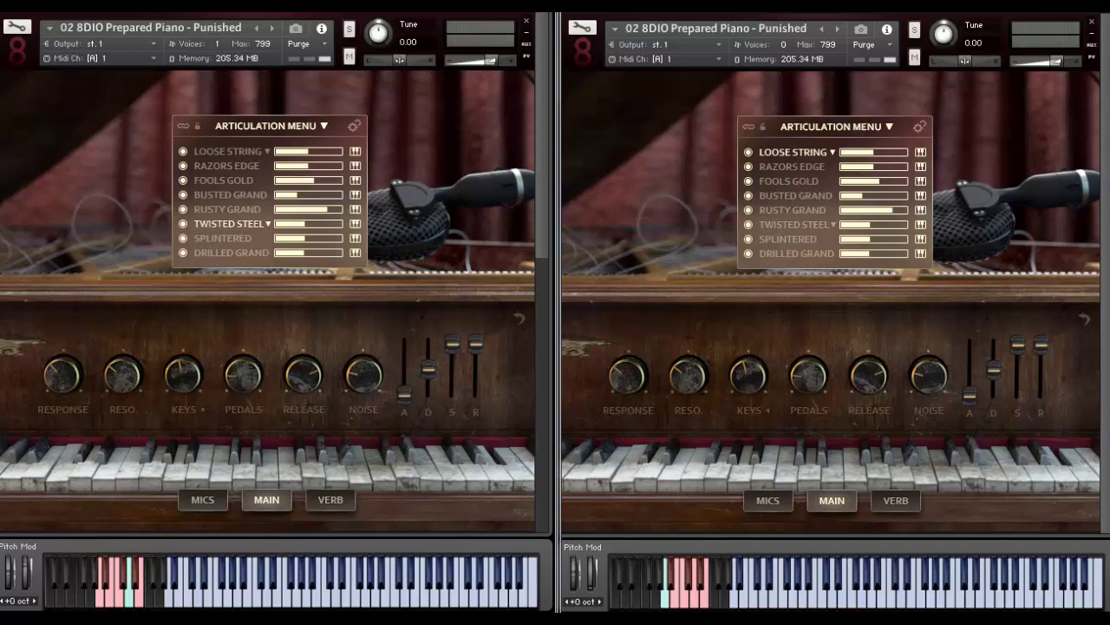
# Step: Switch the left instance to the Splintered articulation
pyautogui.click(212, 239)
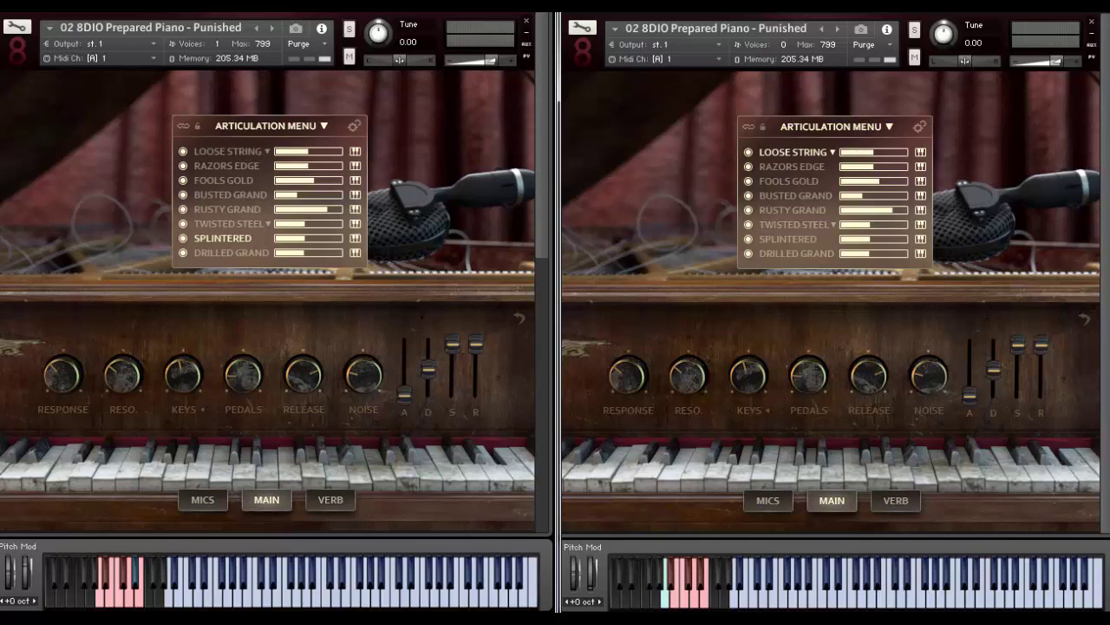
# Step: Make Drilled Grand the active articulation on the left Punished instrument
pyautogui.click(254, 252)
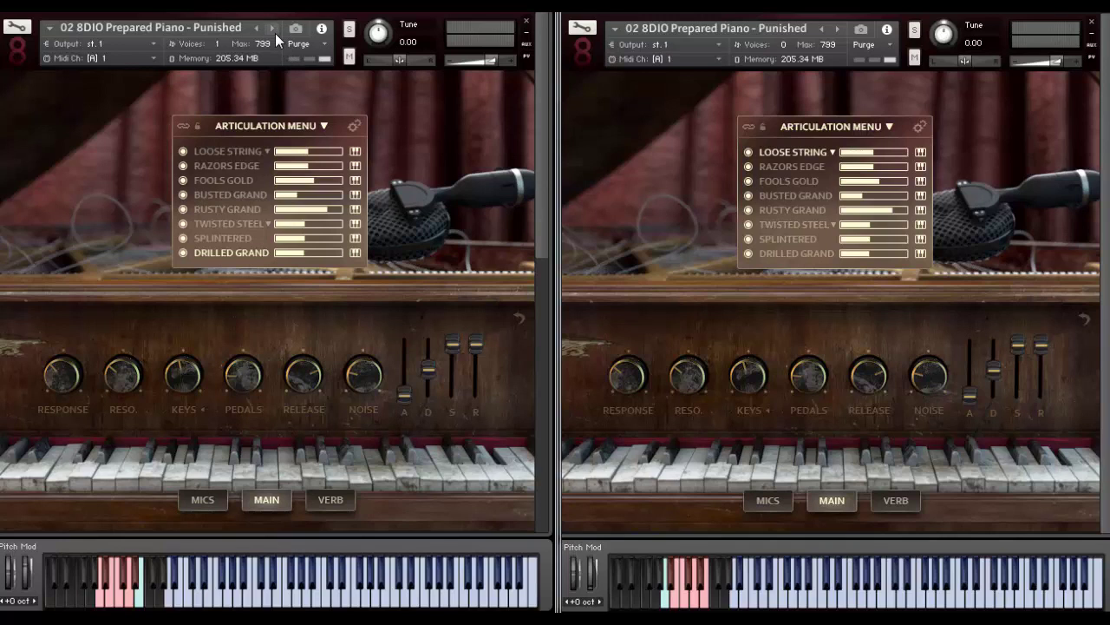
# Step: Load the Persecute patch into the left instrument slot
pyautogui.click(275, 33)
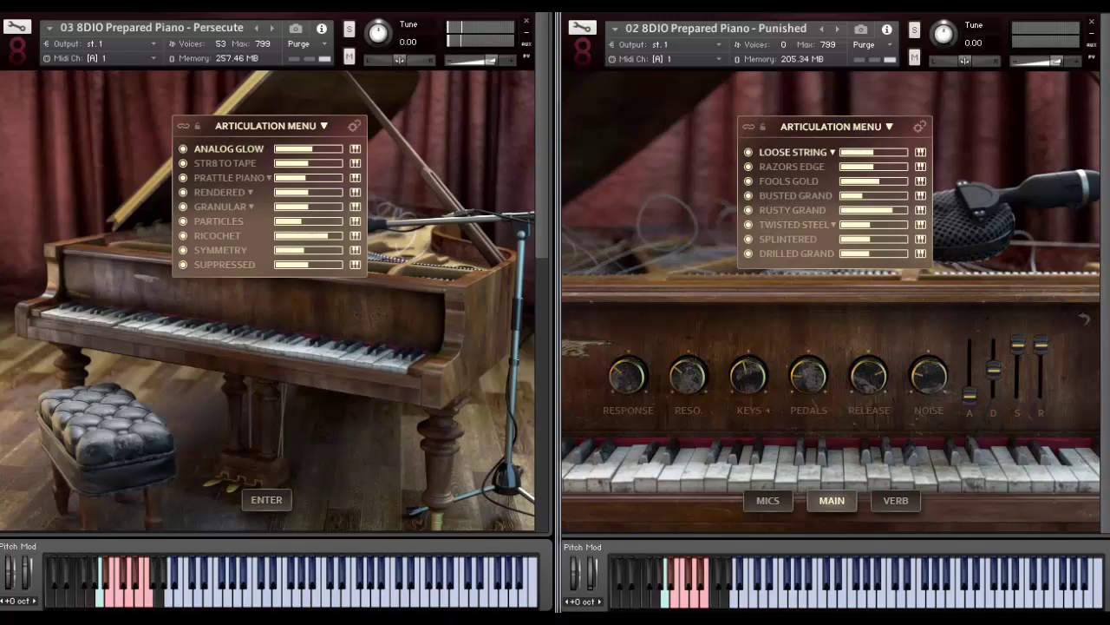
# Step: Make Str8 To Tape the active Persecute articulation
pyautogui.click(221, 162)
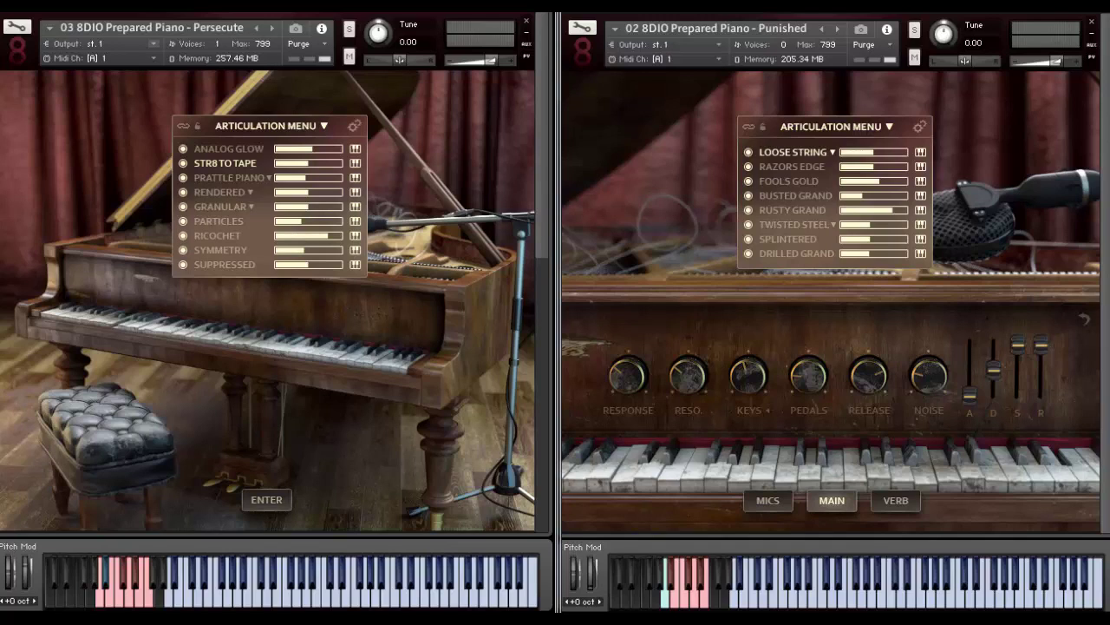
# Step: Make Prattle Piano the active Persecute articulation
pyautogui.click(223, 173)
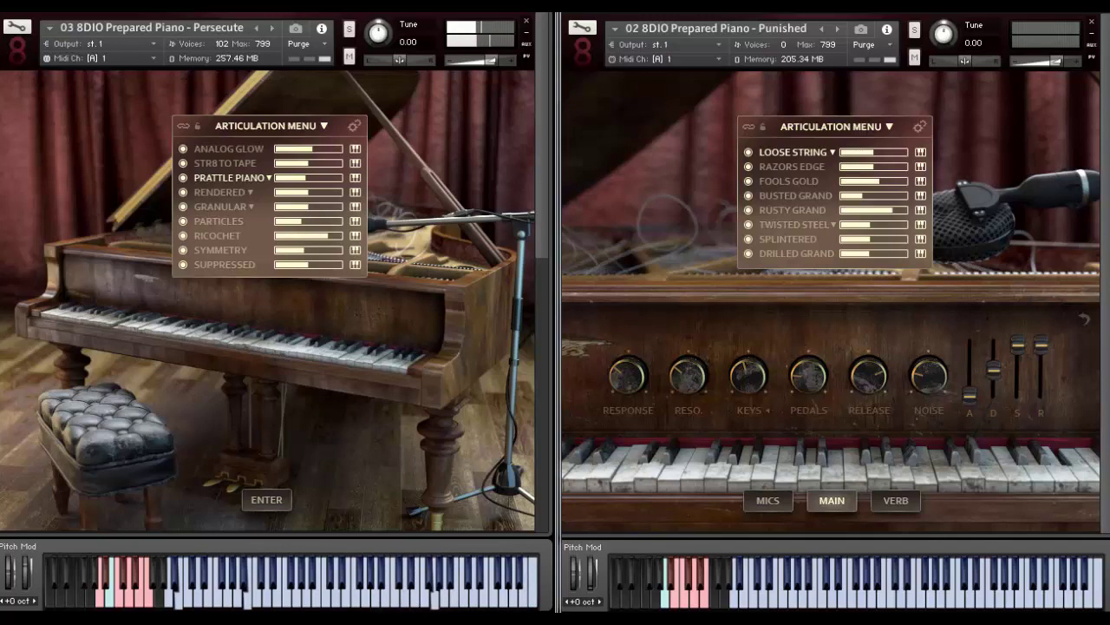
# Step: Switch the Persecute instrument to the Rendered articulation
pyautogui.click(238, 193)
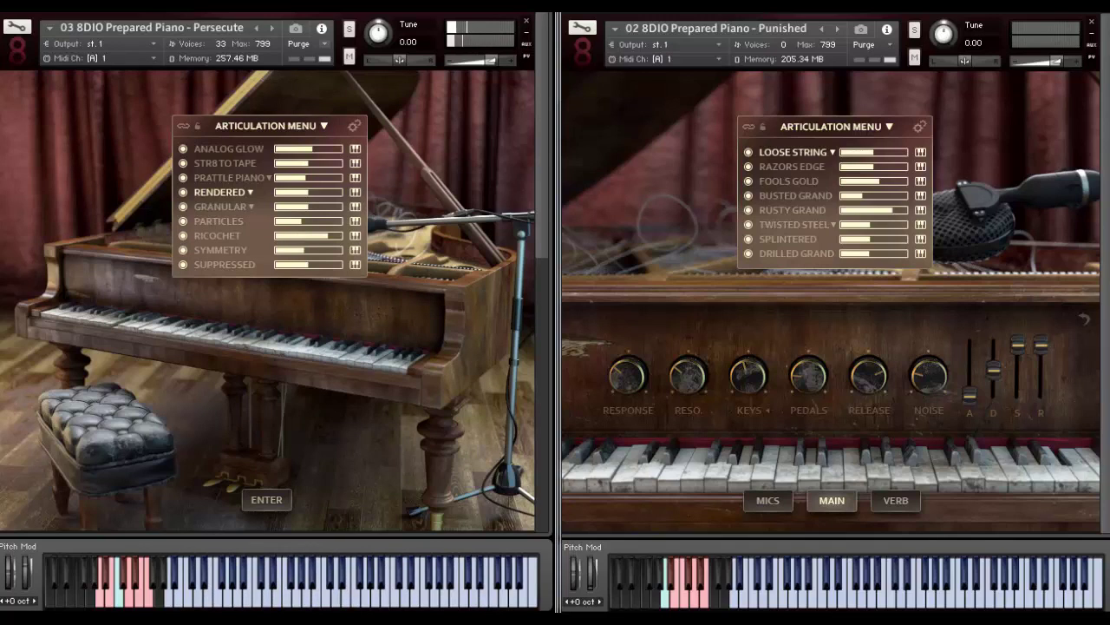
# Step: Switch the Persecute instrument to the Granular articulation
pyautogui.click(206, 210)
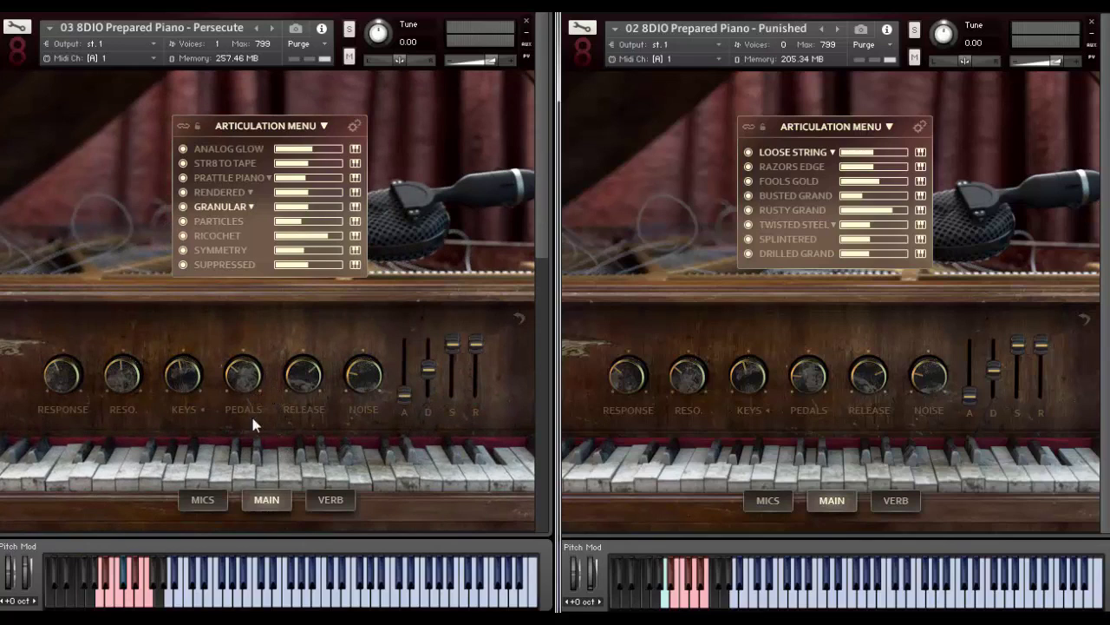
# Step: Show the Persecute MAIN page with its knobs and envelope sliders
pyautogui.click(253, 491)
# Step: Make Particles the active Persecute articulation
pyautogui.click(208, 223)
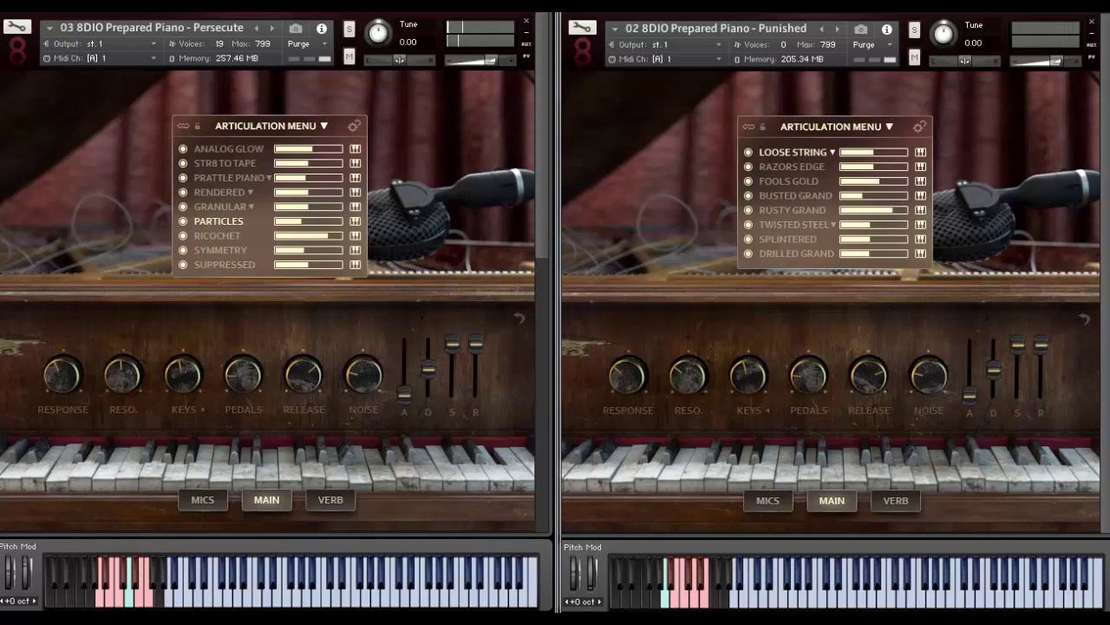
# Step: Switch the Persecute instrument to the Ricochet articulation
pyautogui.click(228, 235)
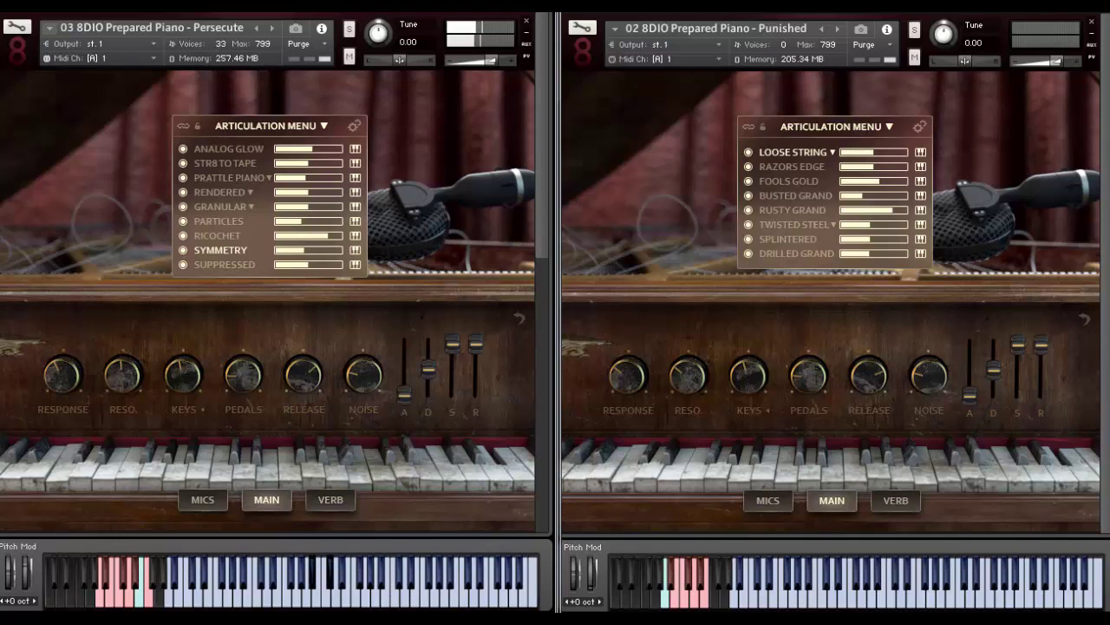
pyautogui.click(244, 263)
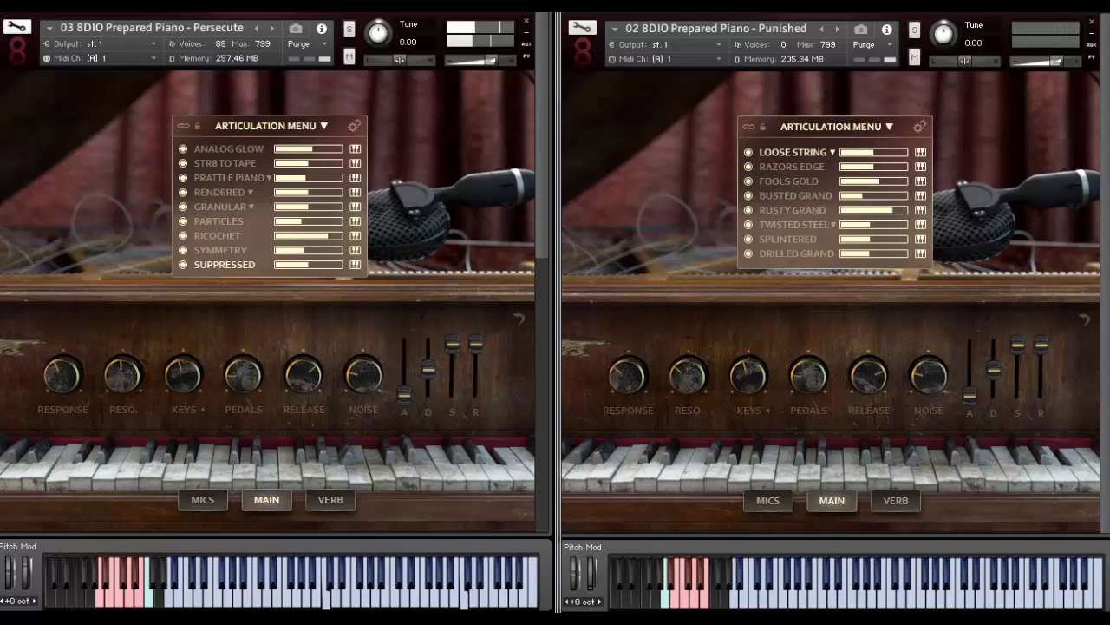
# Step: Load 04 8DIO Prepared Piano - Effects in place of Persecute in the left slot
pyautogui.click(272, 28)
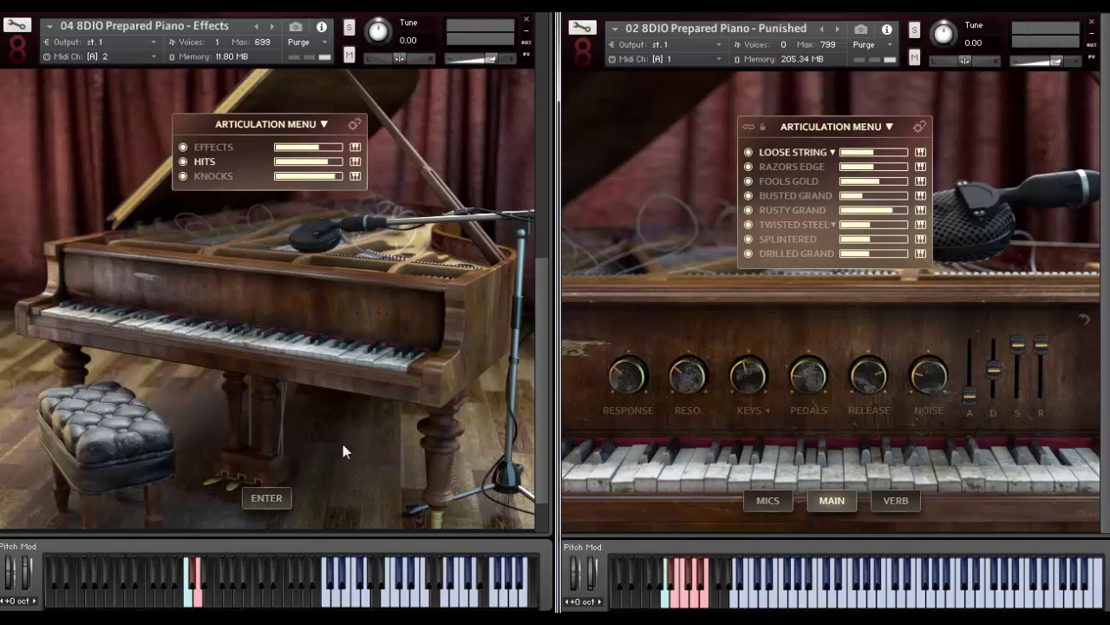
# Step: Set the Effects patch's octave transpose to +1 oct
pyautogui.click(36, 601)
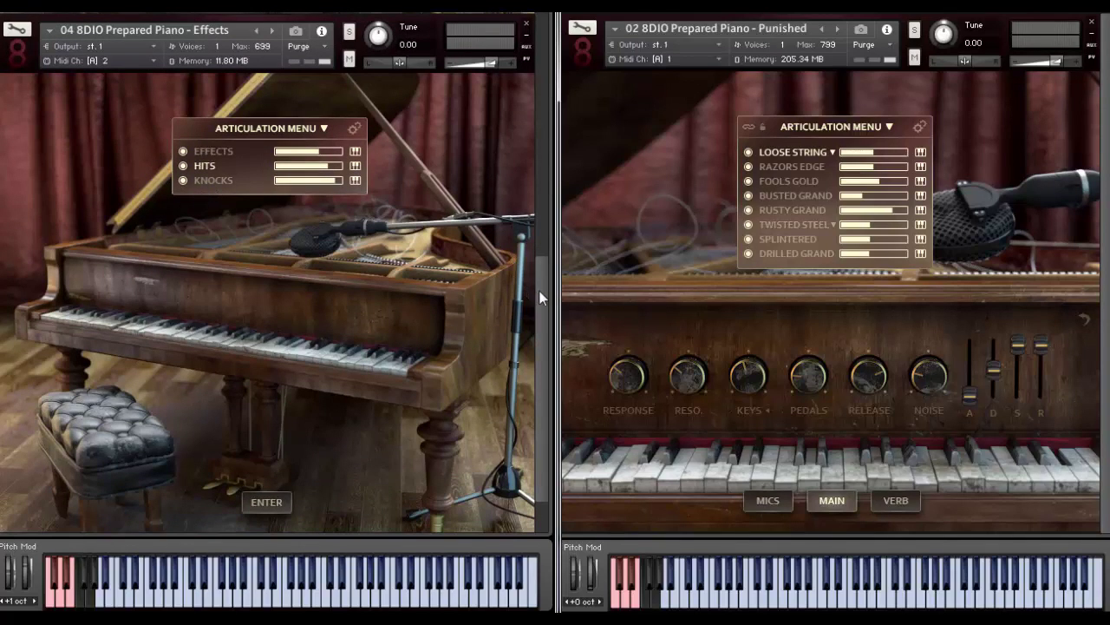
pyautogui.moveTo(540, 294); pyautogui.dragTo(532, 236)
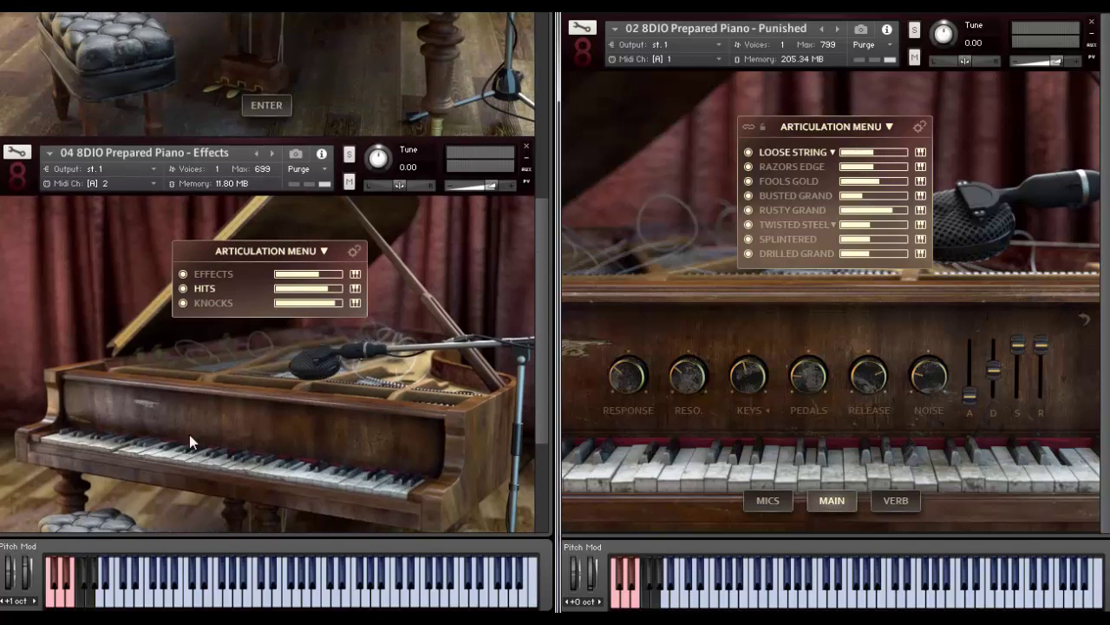
# Step: Scroll the left rack up to show the 02 Punished instance with Fools Gold active
pyautogui.moveTo(539, 302); pyautogui.dragTo(531, 118)
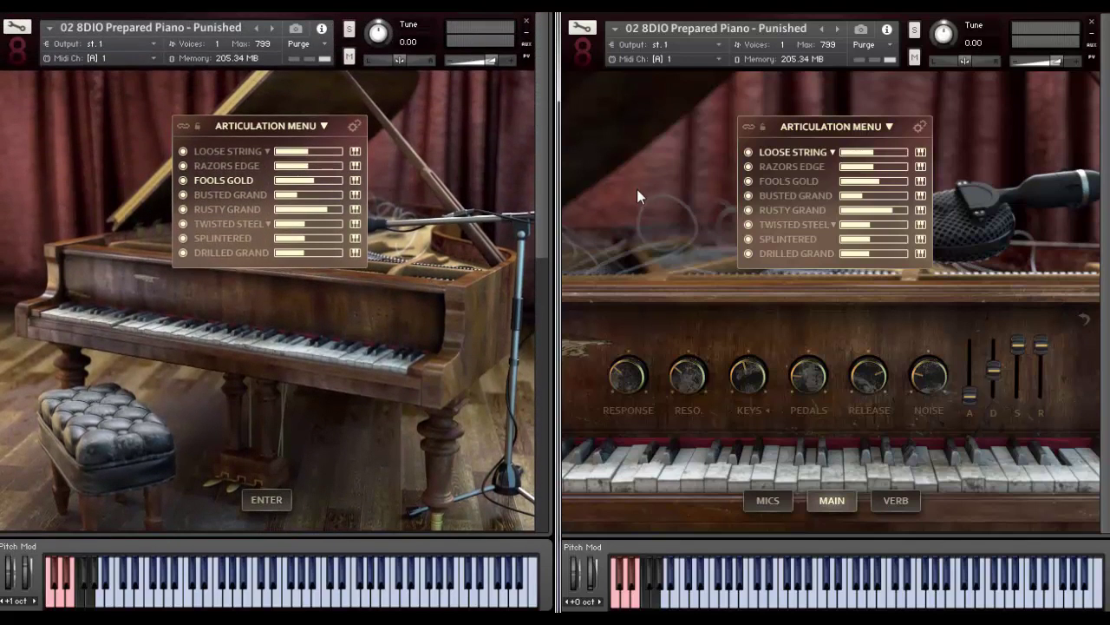